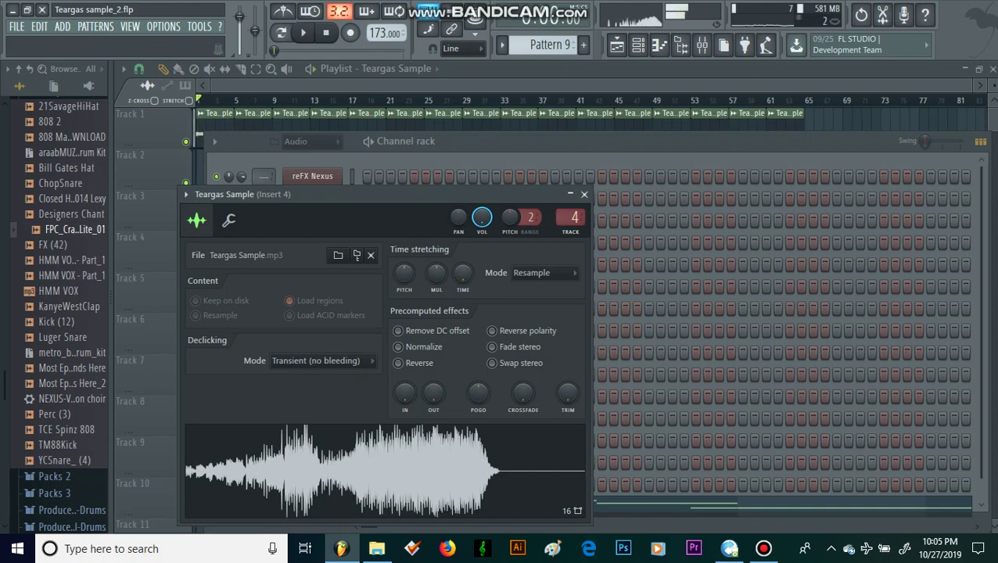
Inspect the Teargas Sample clip's channel settings, including its miscellaneous functions, and remove the stray clip placed on Track 2.
double_click(221, 114)
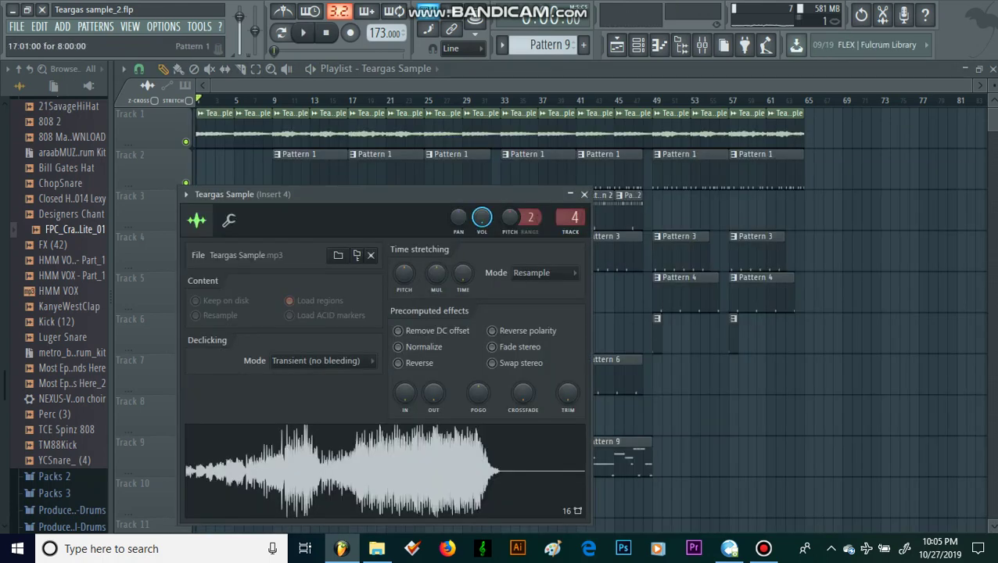
click(229, 220)
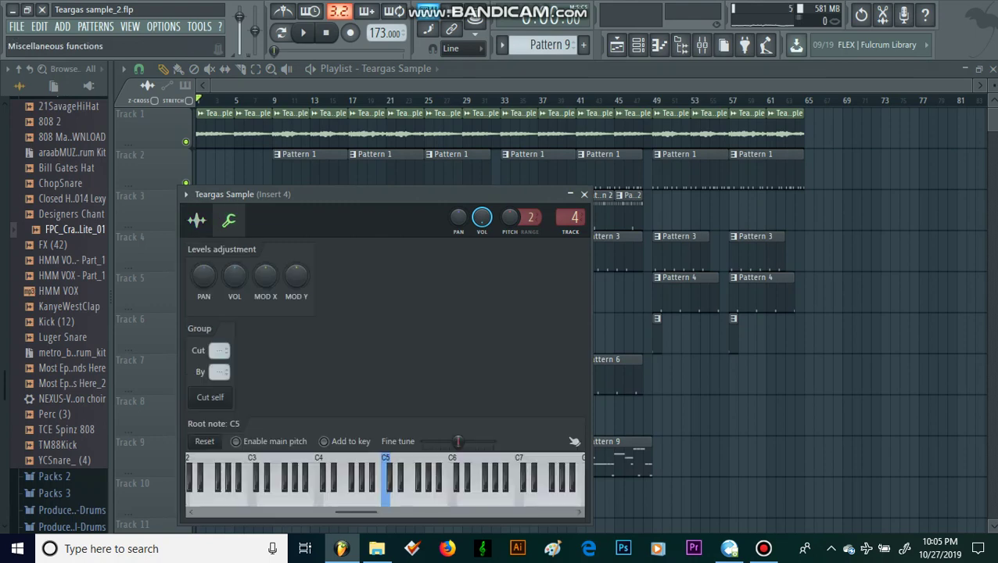
click(197, 220)
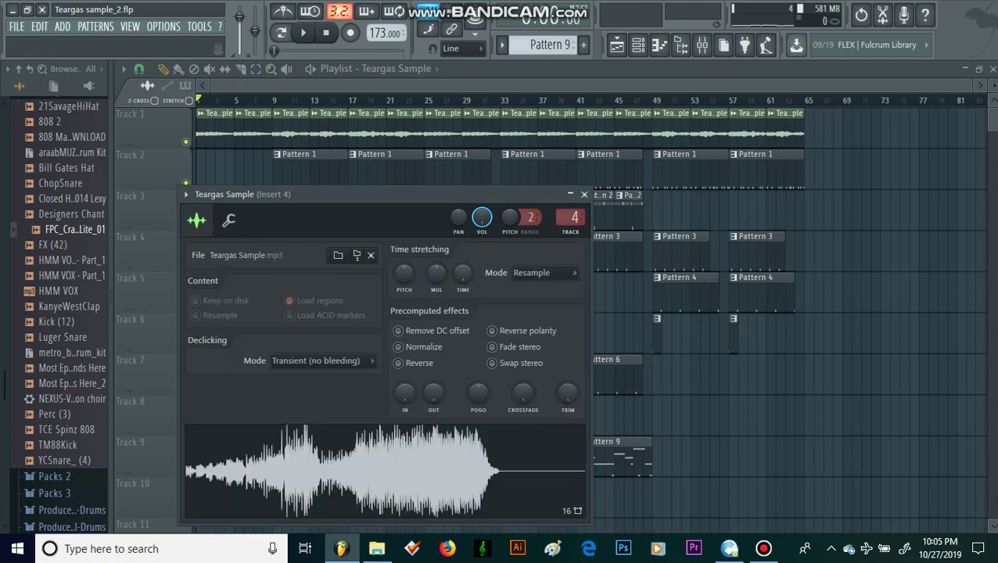
drag(820, 293, 898, 169)
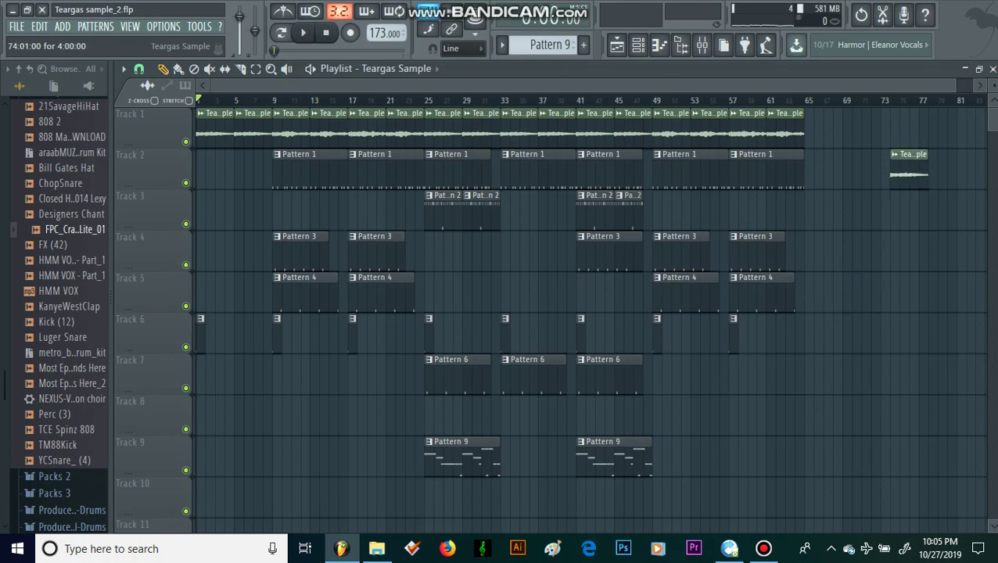
right_click(898, 169)
Solo Track 1 and play the song with the metronome on for part of it to hear the sample's timing.
right_click(186, 141)
key(space)
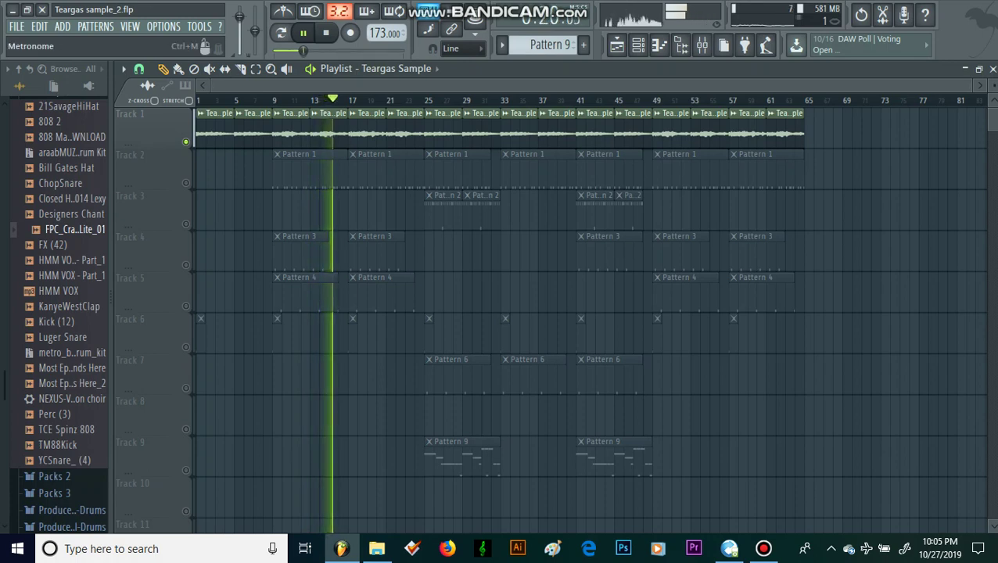
click(283, 11)
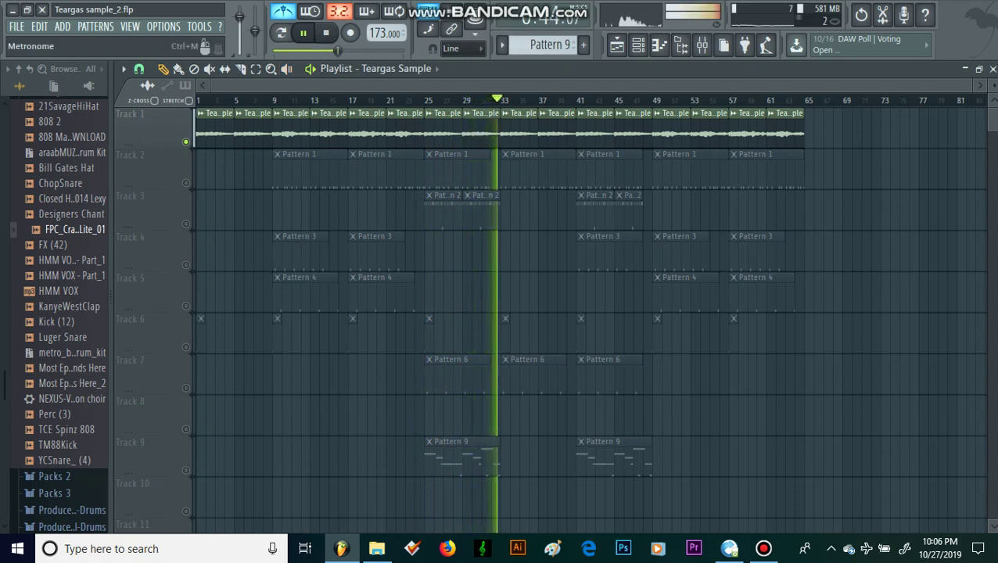
click(283, 11)
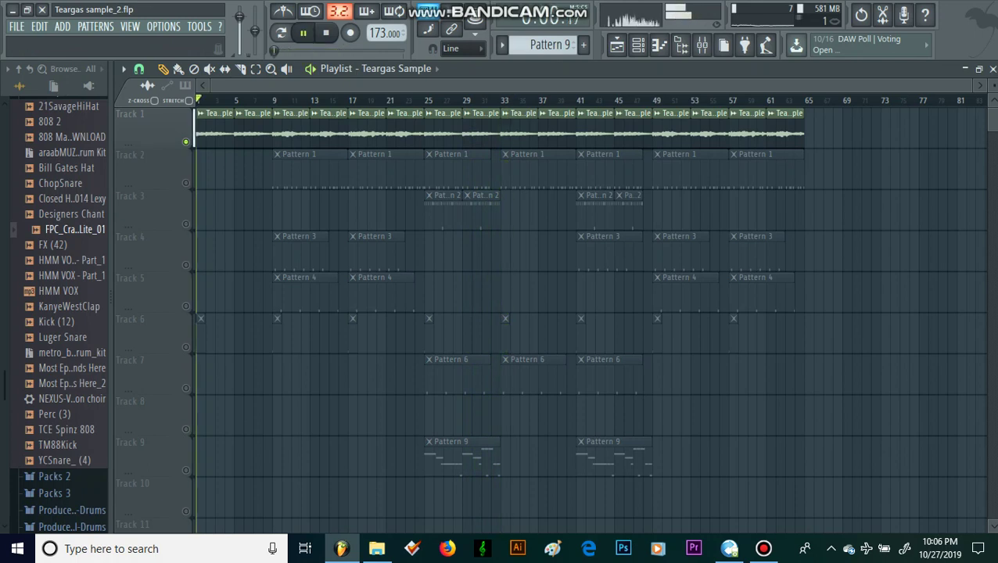
Unmute Track 2, play it with the sample, and view Pattern 1's kick and clap notes in the channel rack.
click(185, 183)
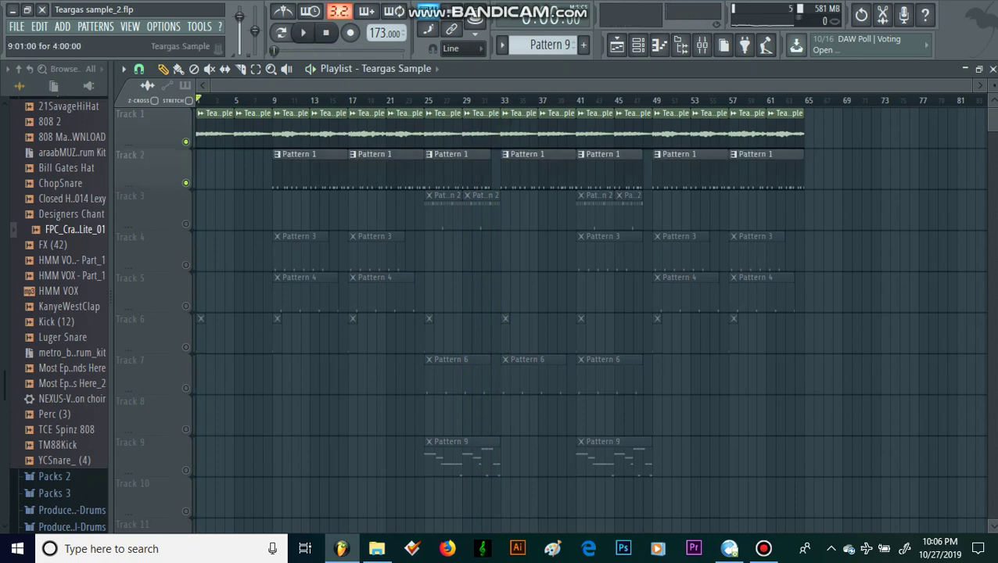
key(space)
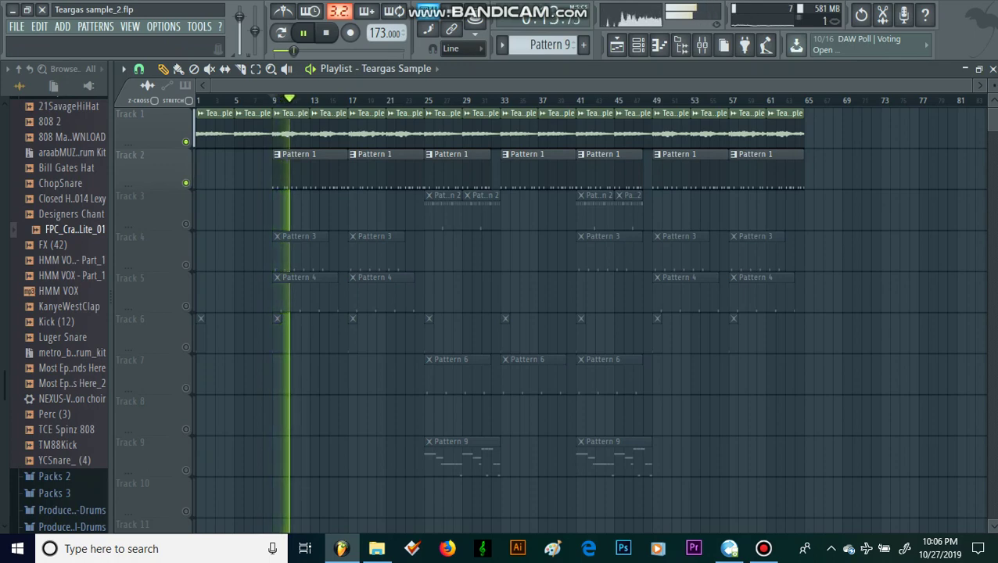
double_click(303, 167)
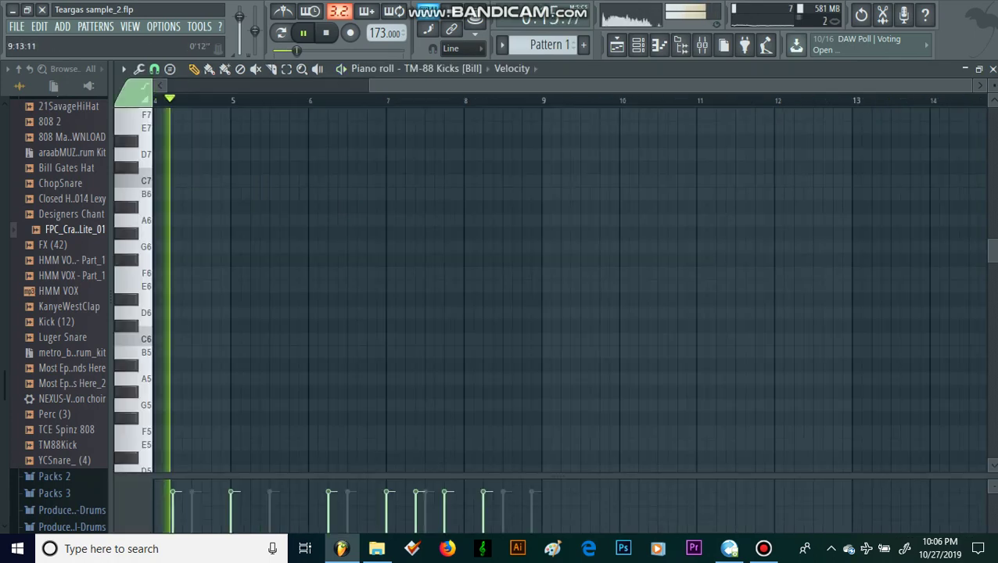
click(638, 45)
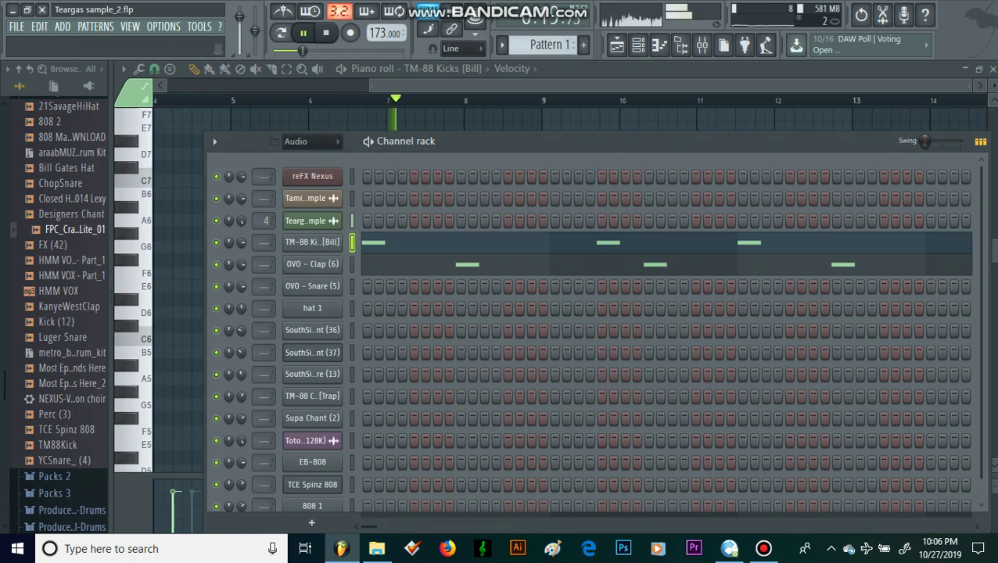
click(617, 44)
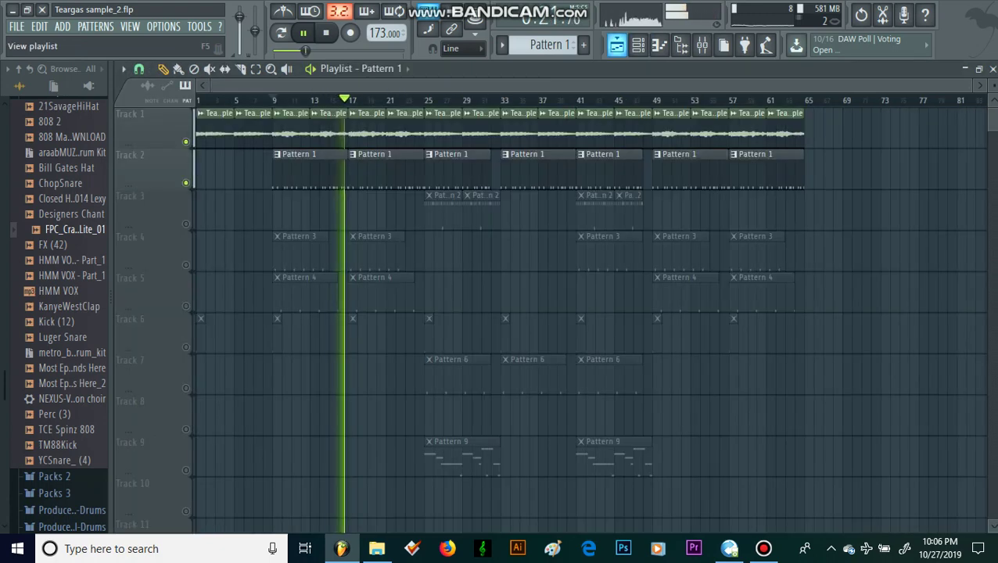
Unmute Tracks 6, 4, 5, 3 and 7 one by one, playing the song to hear each added layer.
click(185, 346)
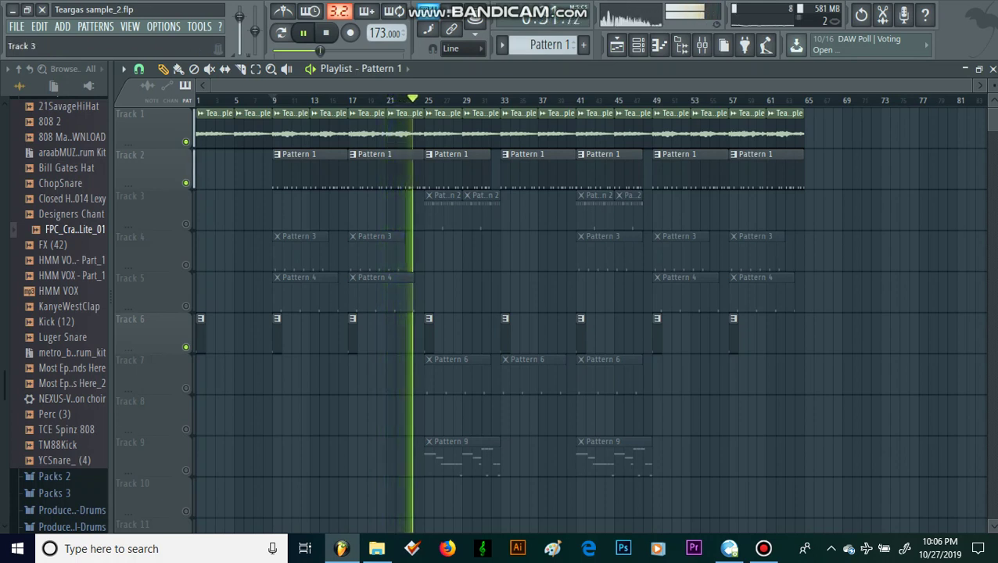
key(space)
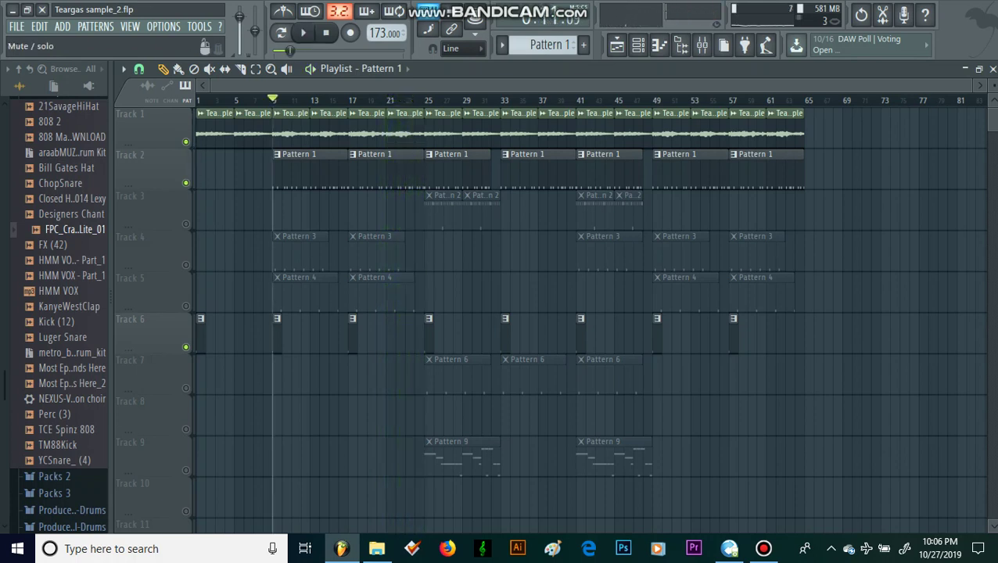
click(185, 265)
key(space)
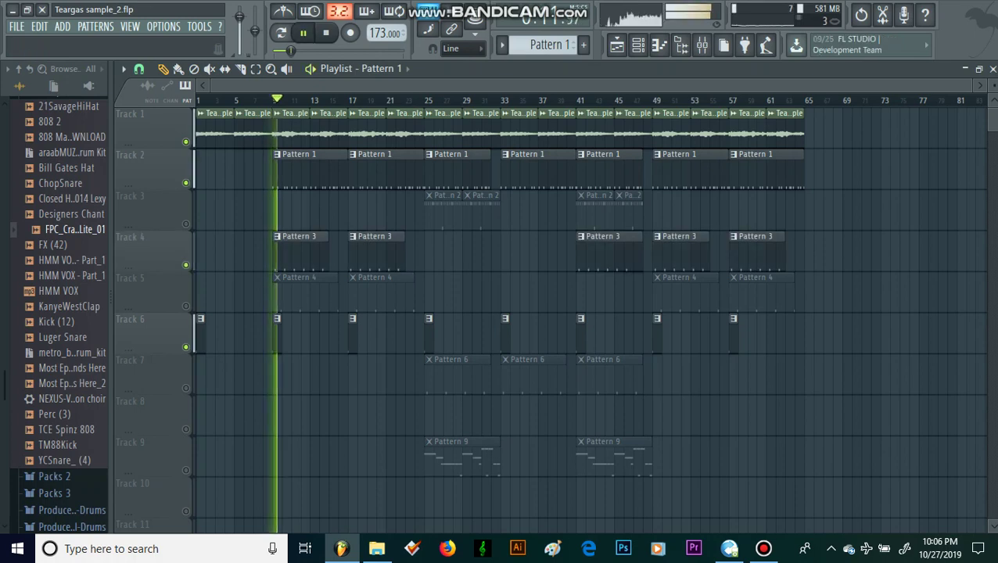
click(185, 306)
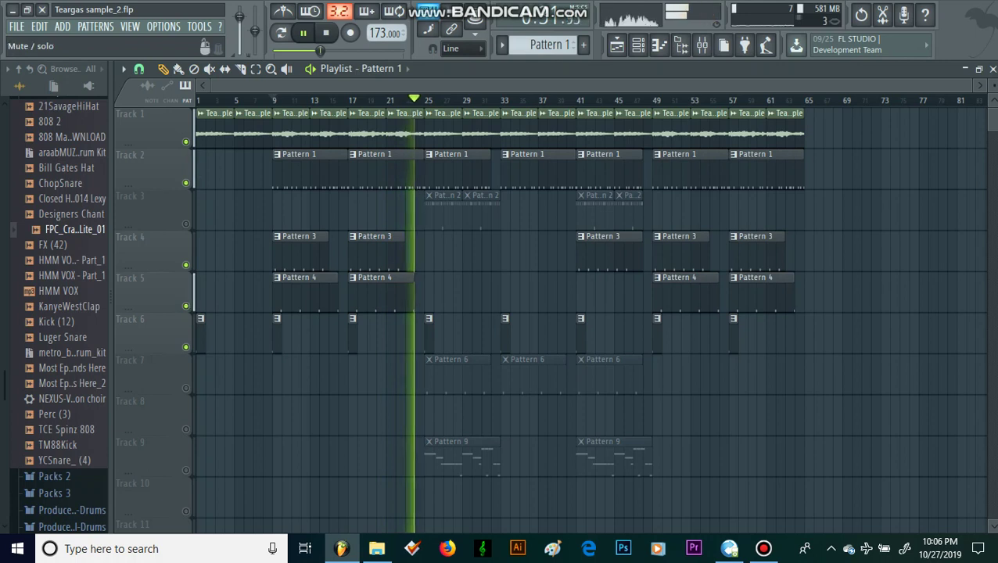
click(186, 224)
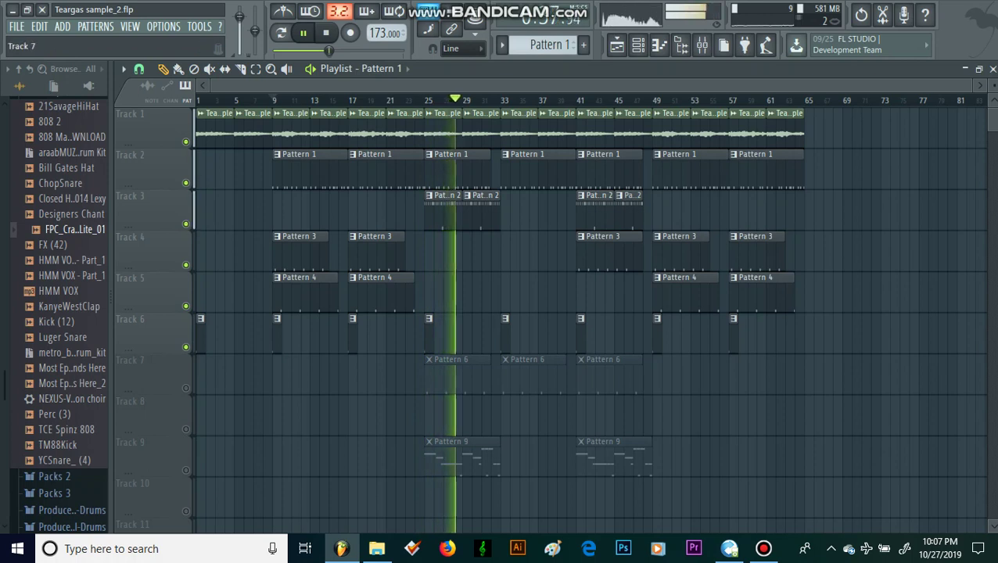
click(186, 388)
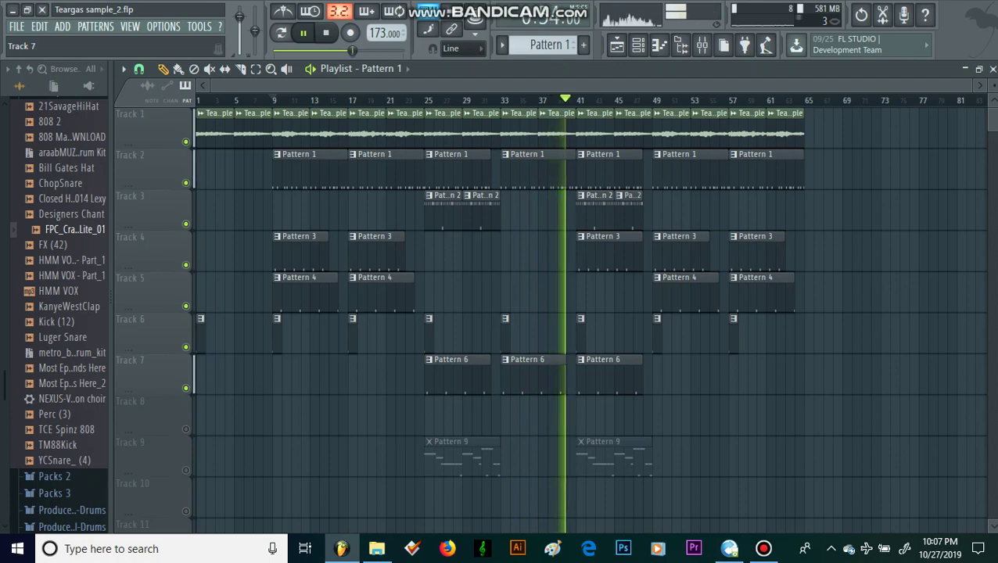
key(space)
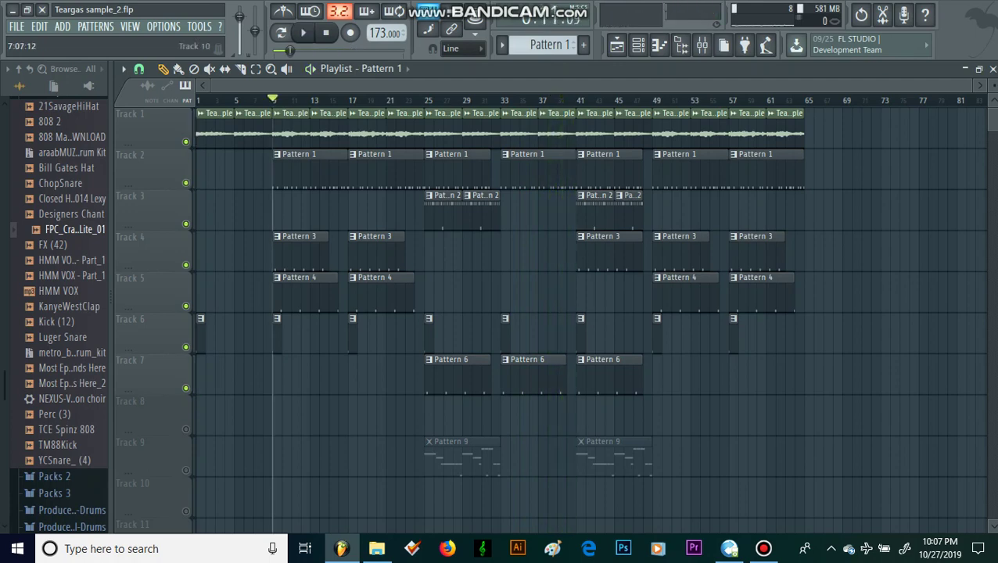
Play Pattern 9's 808 notes from bar 1 in the piano roll with the metronome on, and return to the playlist.
double_click(453, 443)
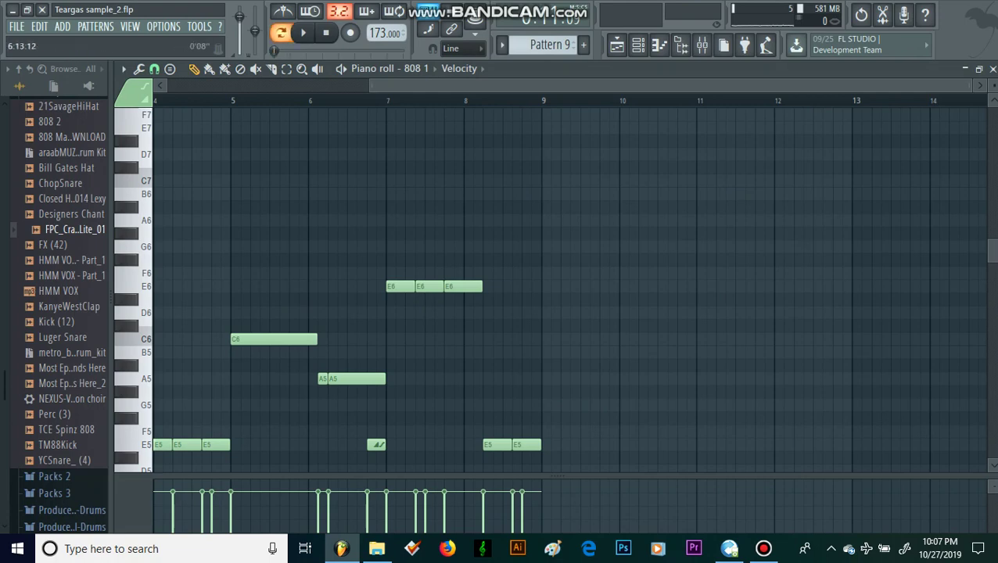
drag(372, 85, 168, 85)
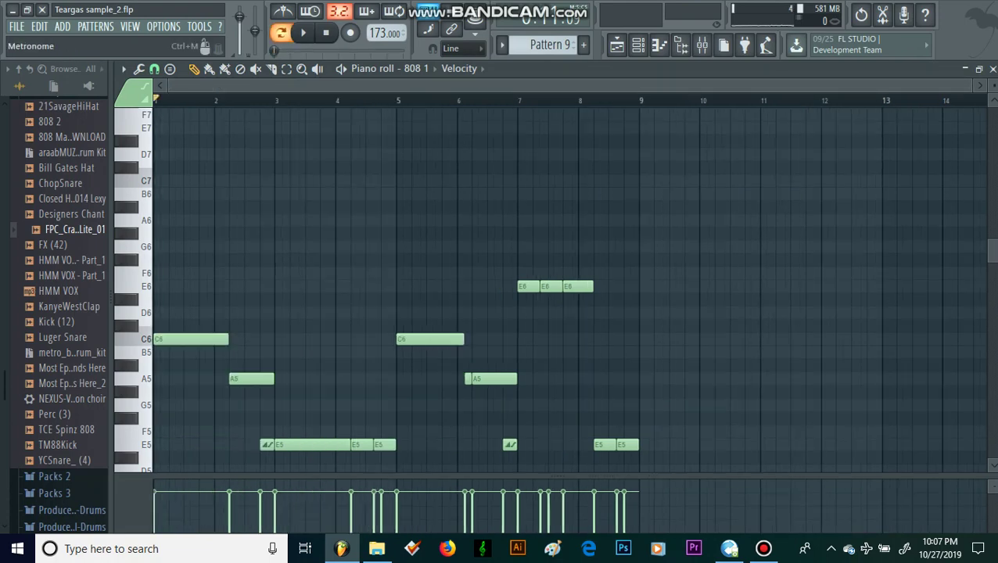
key(space)
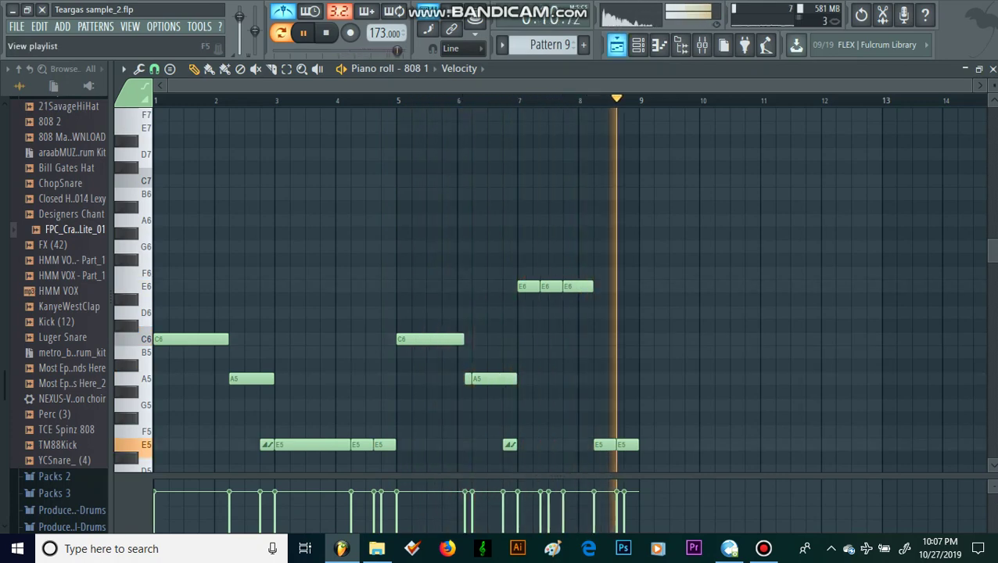
click(617, 45)
key(space)
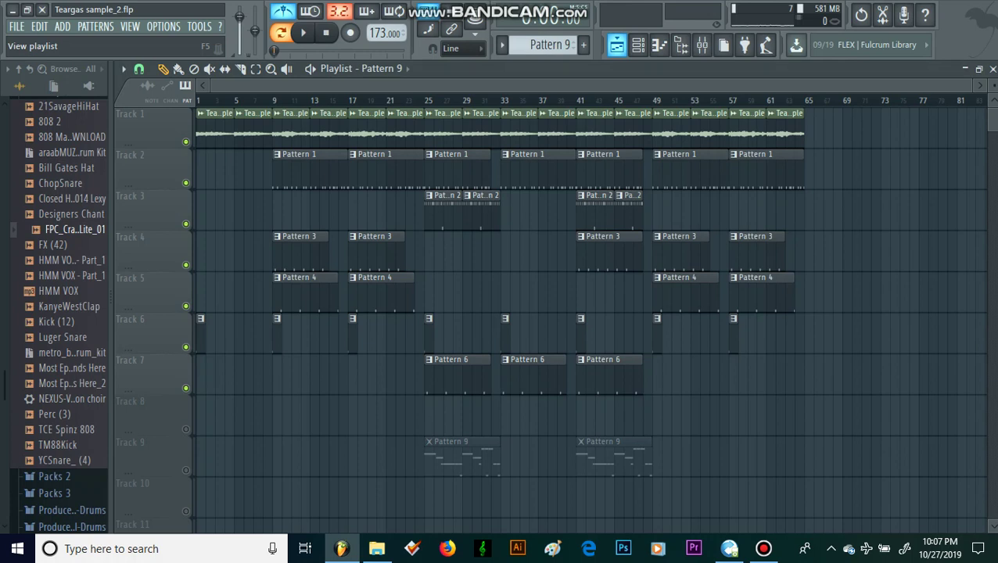
Isolate Track 1 together with Track 9 and play them to hear the 808 against the sample.
right_click(186, 143)
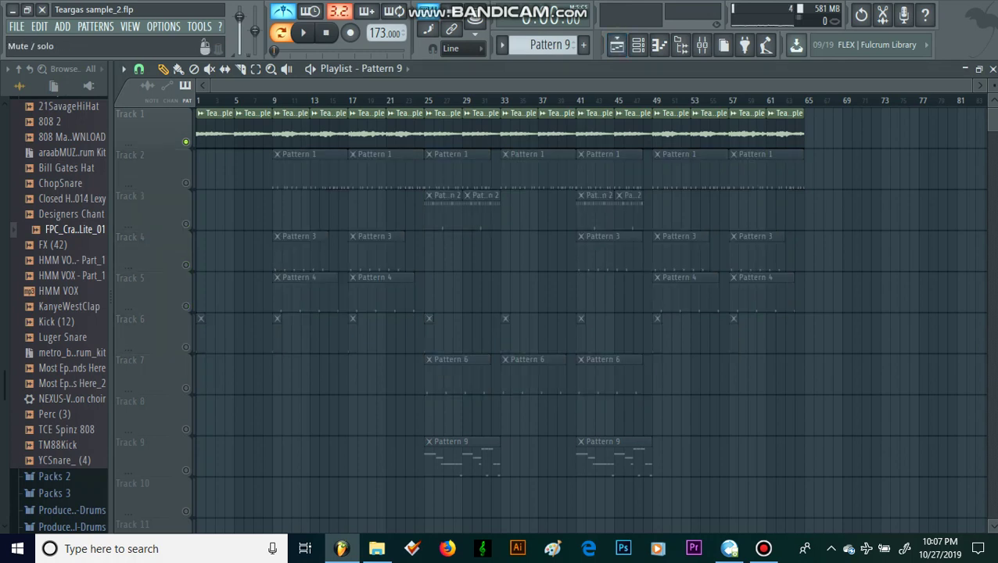
click(187, 471)
key(space)
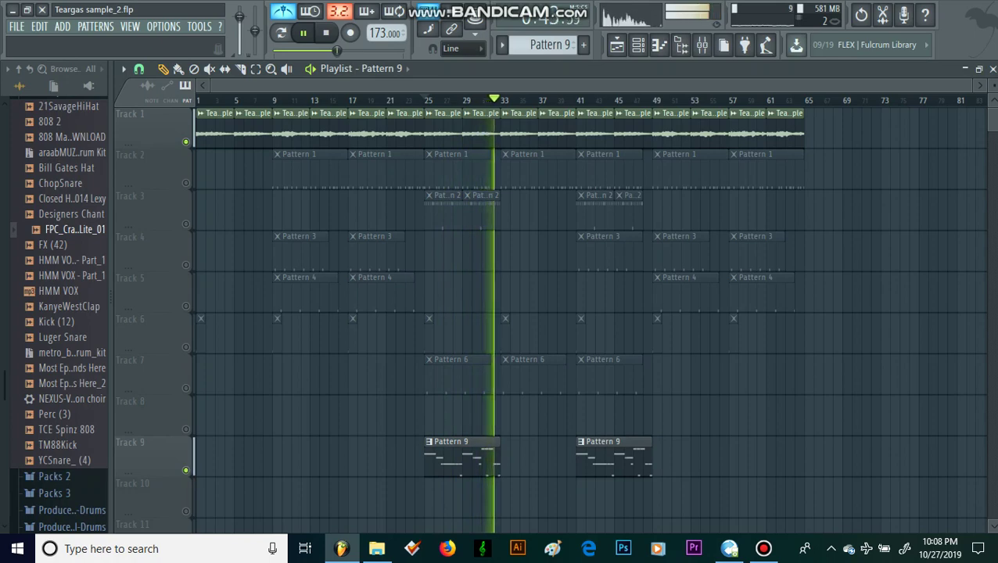
key(space)
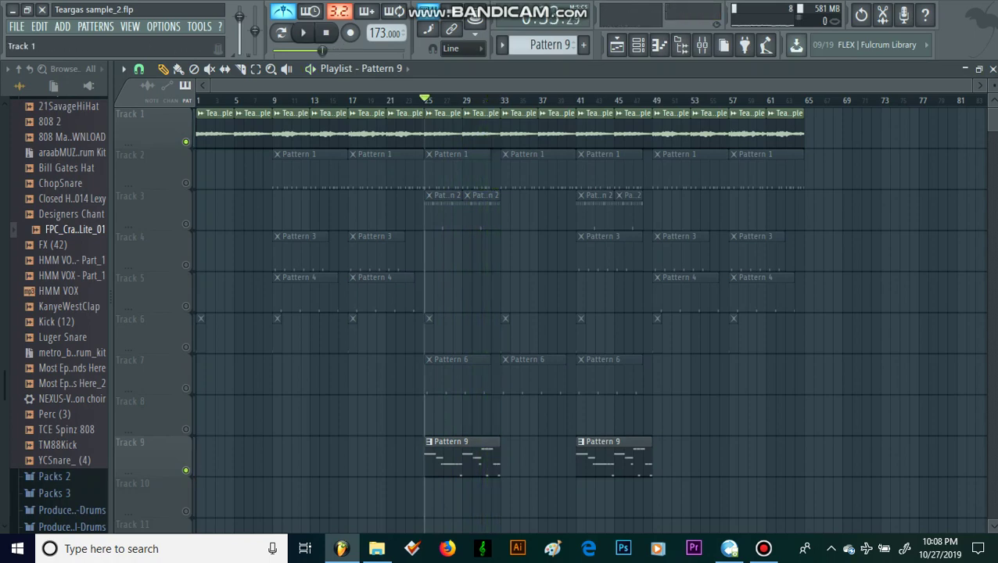
Reactivate all playlist tracks, play the full arrangement from the start and turn off the metronome.
right_click(185, 141)
right_click(185, 141)
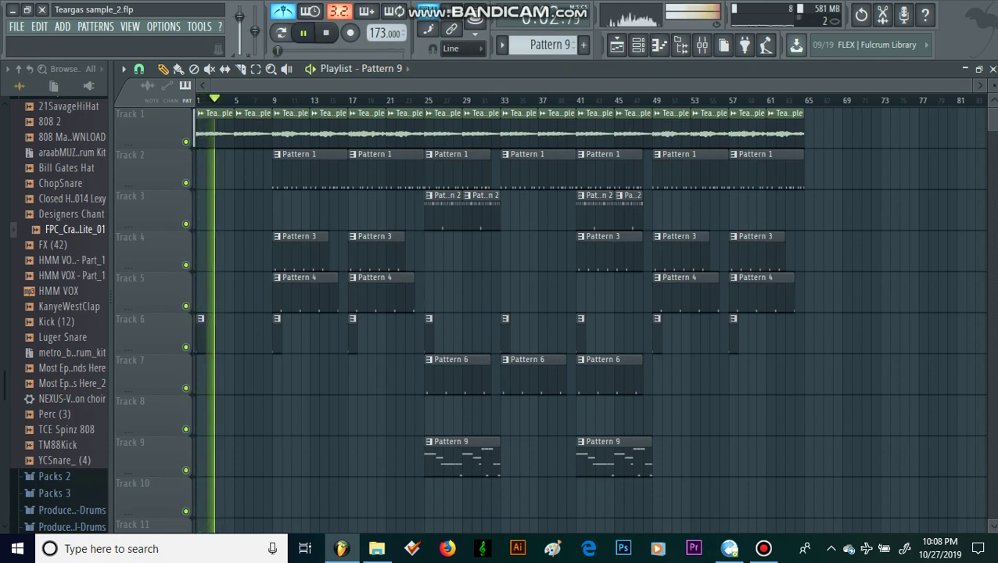
click(284, 11)
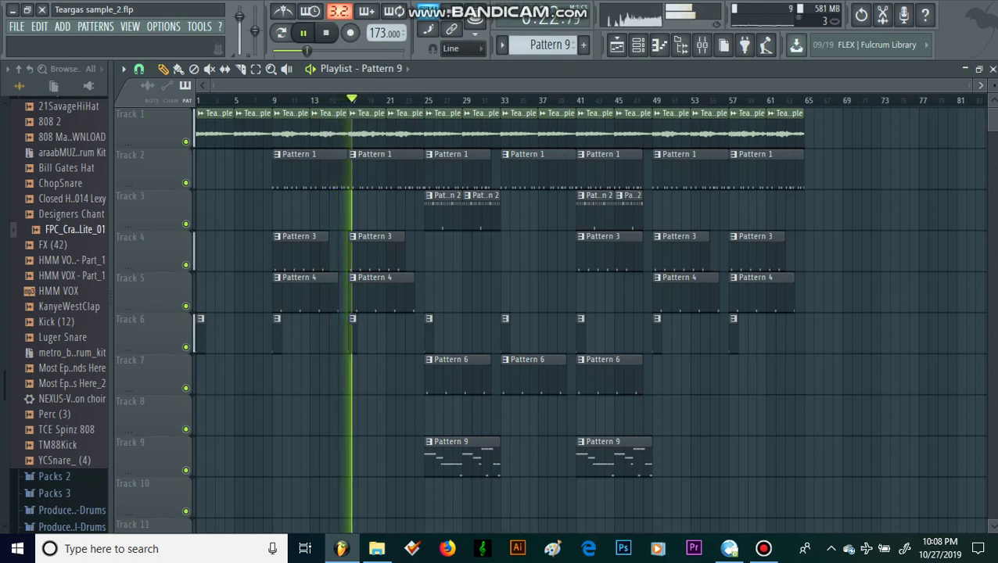
Inspect the Teargas Sample's effects on mixer Insert 4: Fruity parametric EQ 2, Fruity Reeverb 2, Fruity Flangus and Fruity Love Philter.
double_click(749, 131)
double_click(748, 132)
double_click(749, 131)
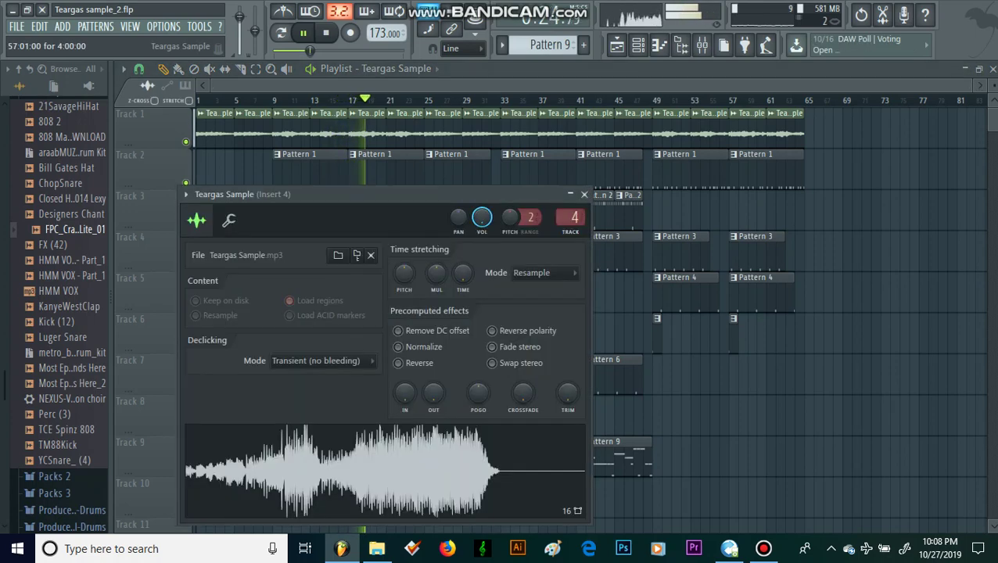
click(702, 44)
click(900, 114)
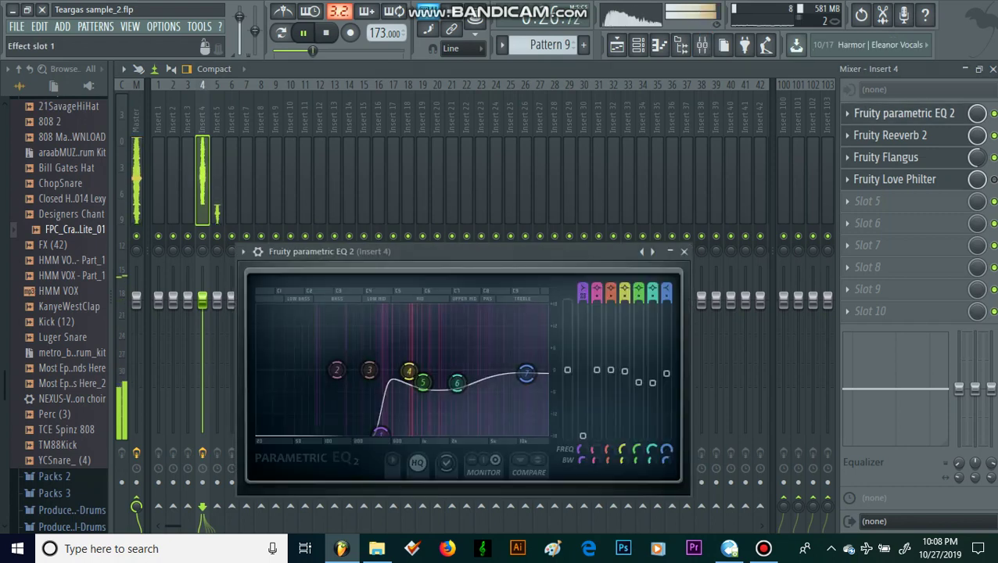
click(892, 136)
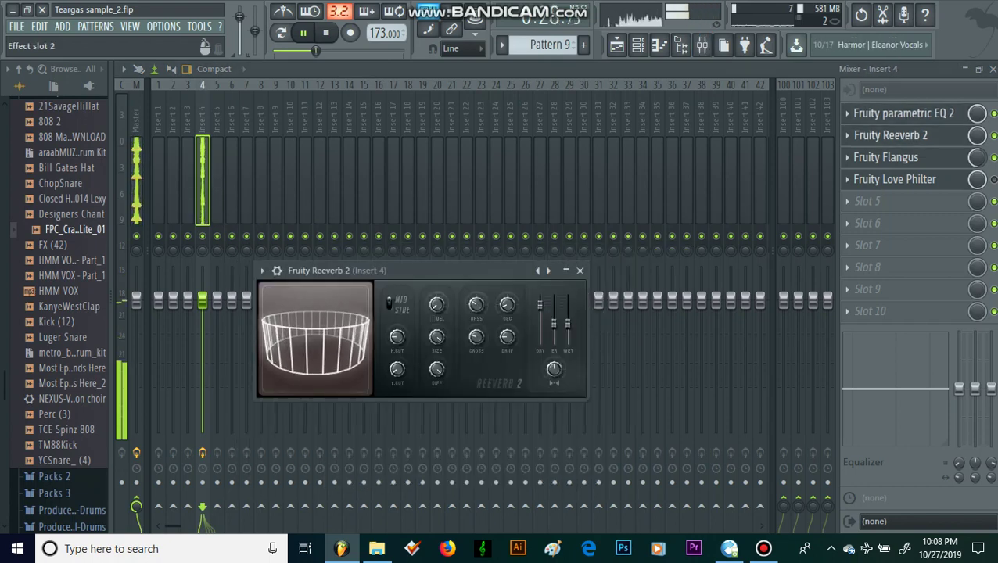
click(886, 157)
click(894, 179)
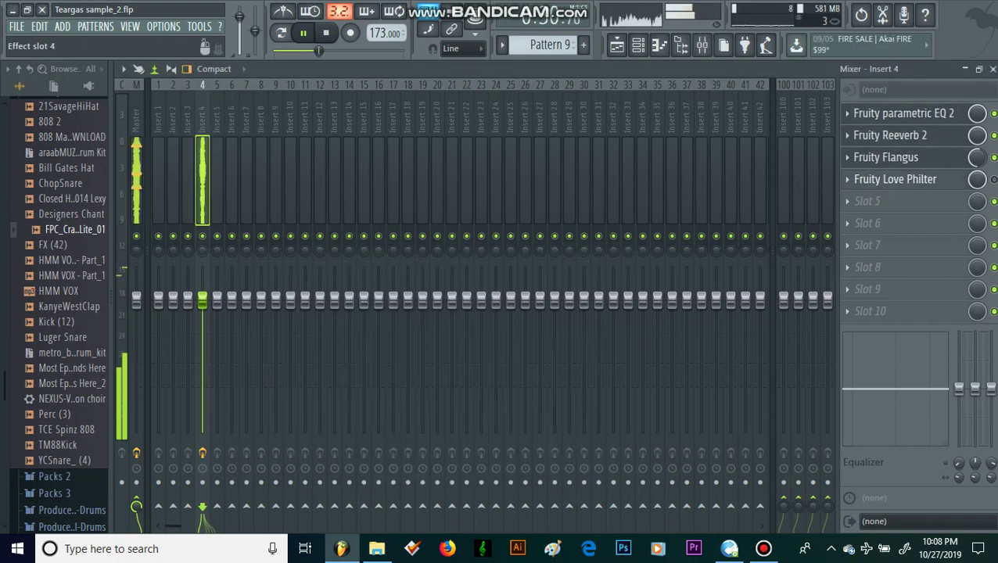
View Pattern 9's 808 notes in the piano roll from the playlist, and bring the mixer back up.
click(616, 45)
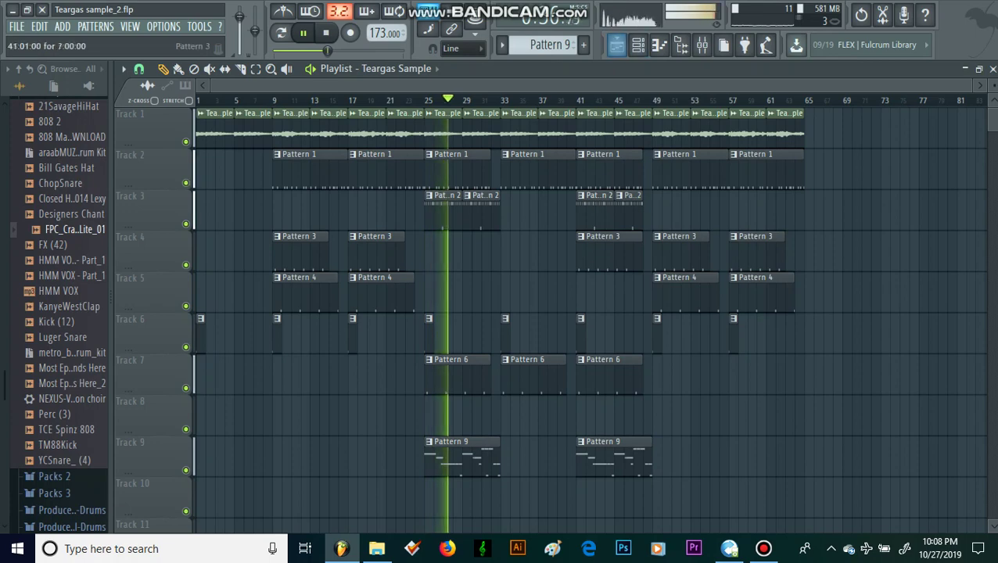
double_click(456, 456)
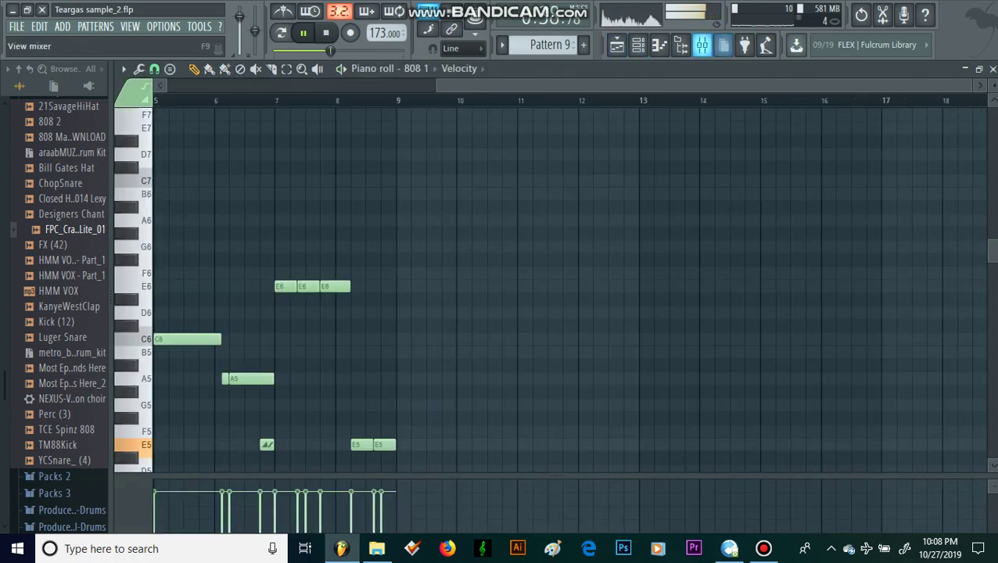
key(F9)
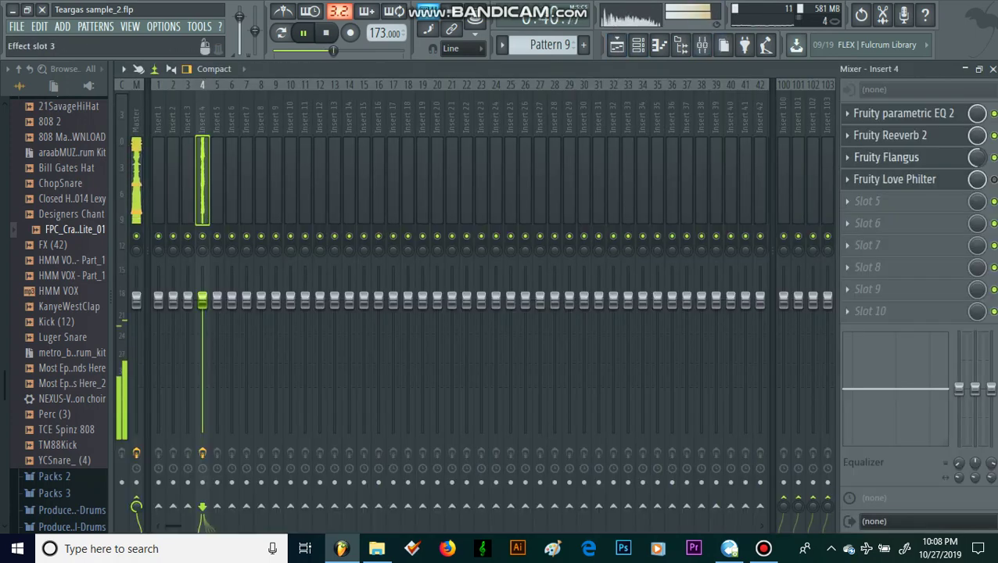
Open Pattern 9 from Track 9 in the piano roll to review the 808 1 notes, and bring up the channel rack.
click(618, 46)
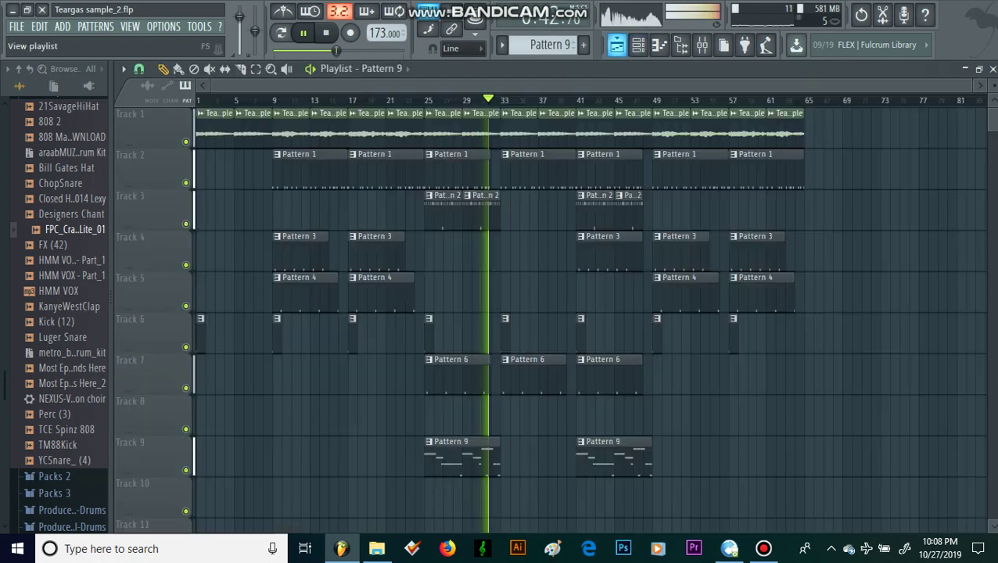
double_click(462, 456)
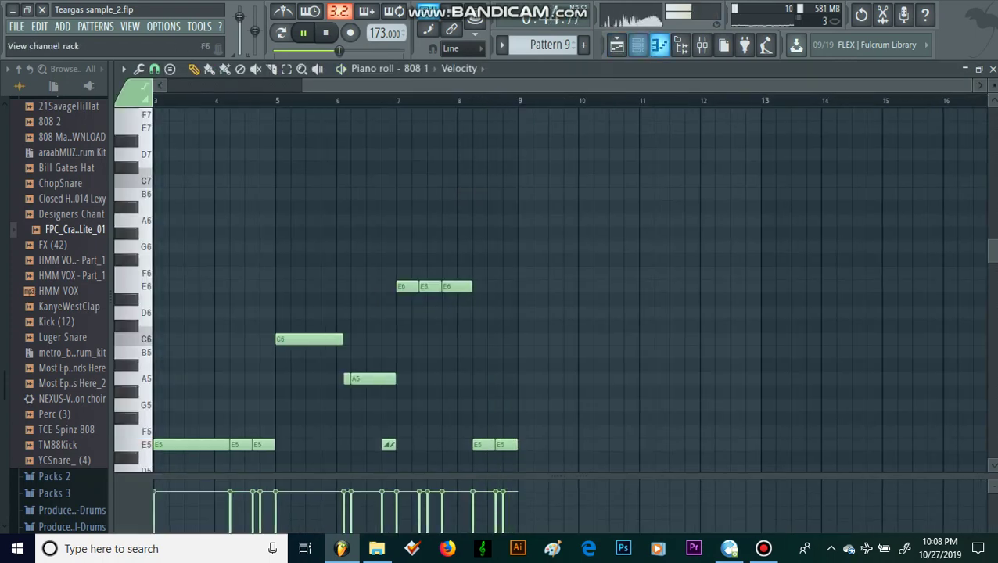
click(638, 44)
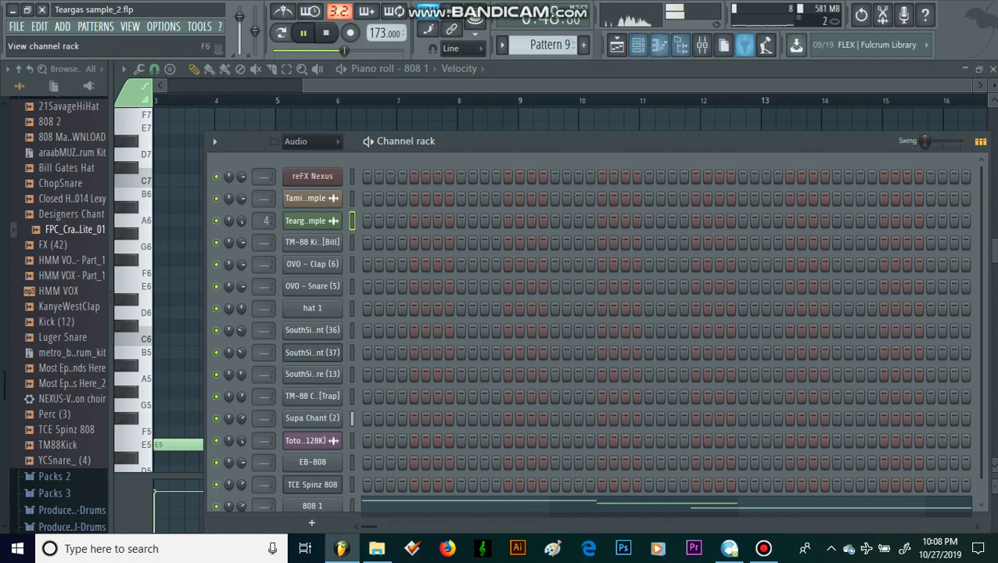
Return to the playlist, listen to the rest of the arrangement up to the end of the last clips, and stop playback.
click(618, 44)
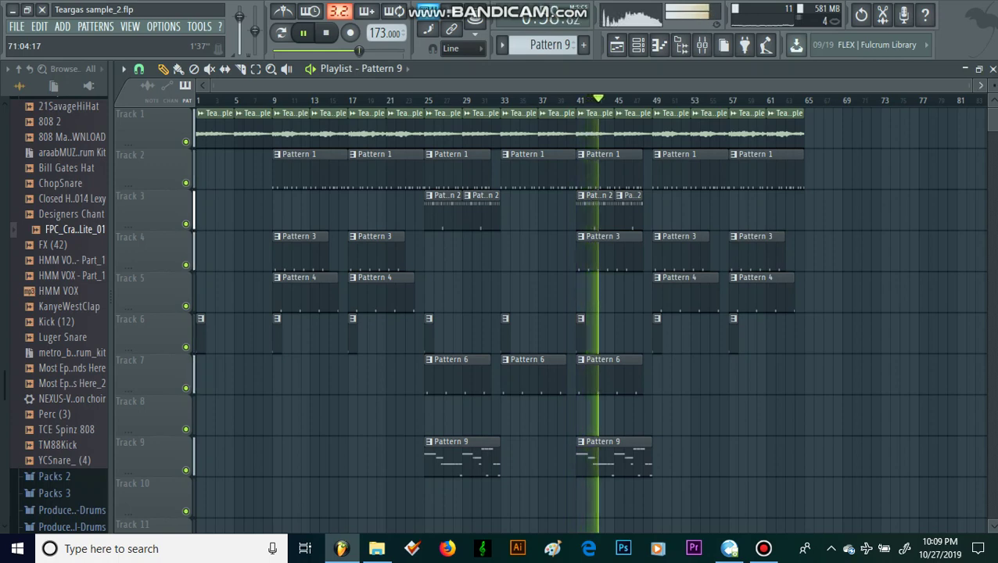
mouse_move(969, 85)
mouse_down()
mouse_move(671, 85)
mouse_move(977, 85)
mouse_up()
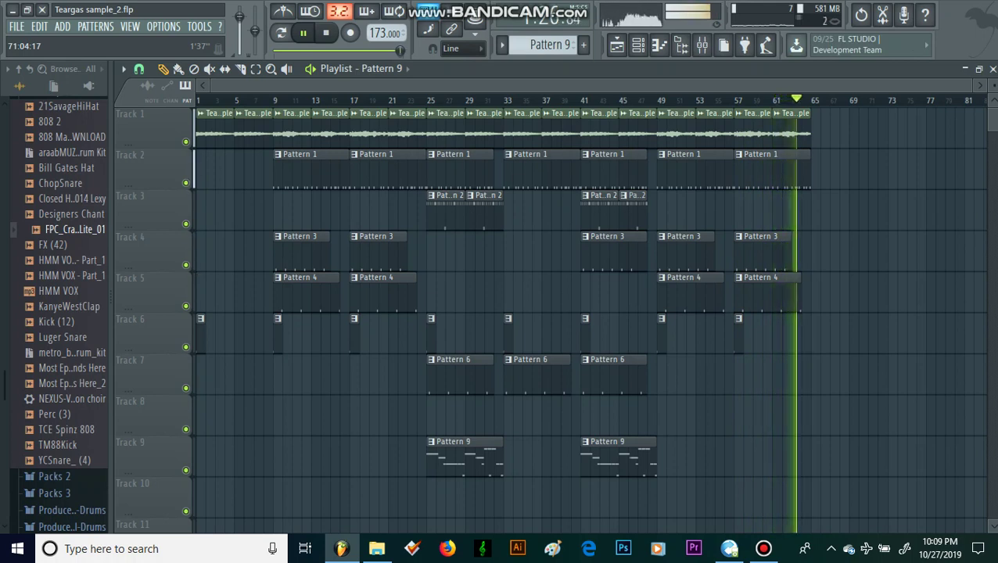
key(space)
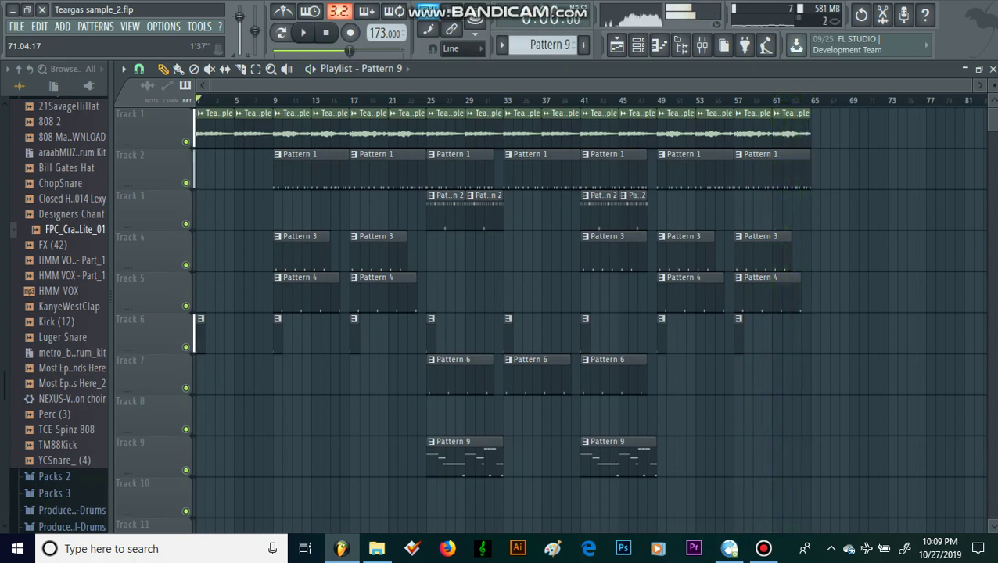